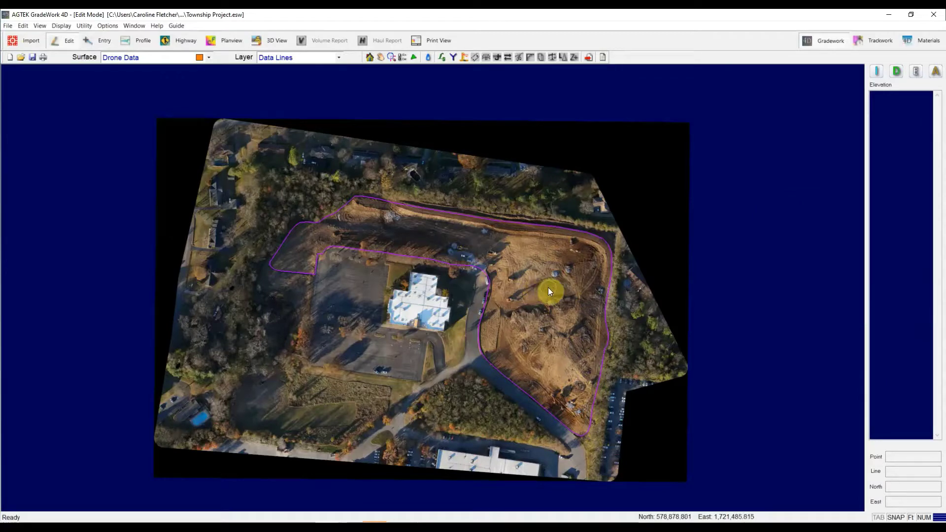
Zoom in on the dirt site inside the purple boundary of the drone image.
{"action": "scroll", "coordinate": [548, 288], "scroll_direction": "up", "scroll_amount": 3}
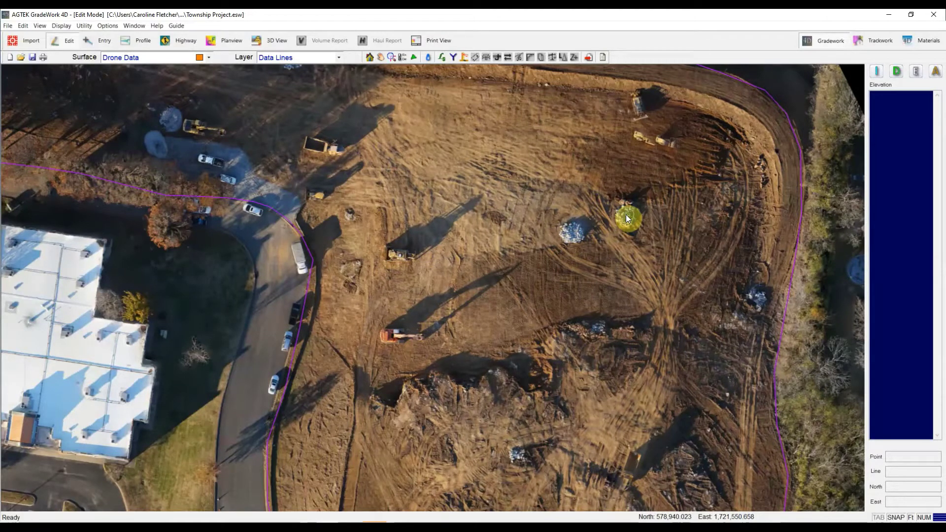
Turn on the Drone Data layer to overlay its point grid on the photo, then look around the site.
{"action": "left_click", "coordinate": [403, 57]}
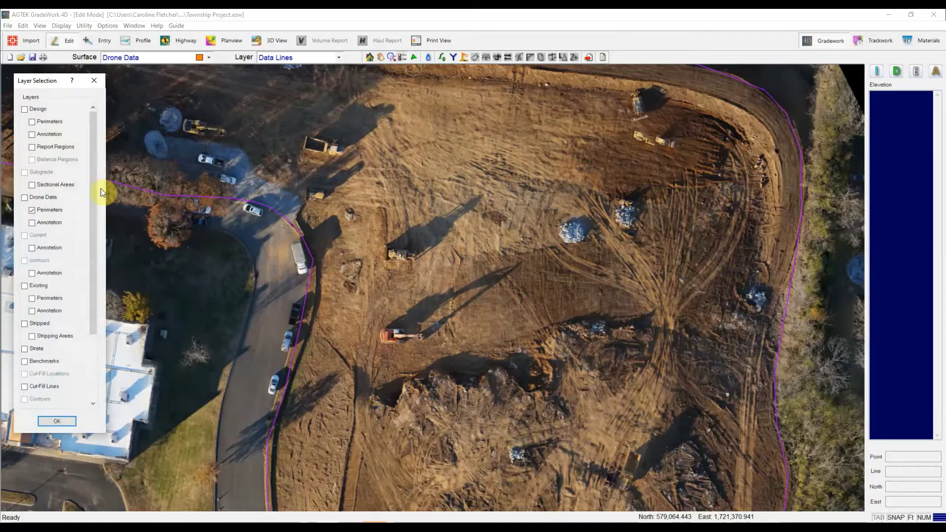
{"action": "left_click", "coordinate": [49, 196]}
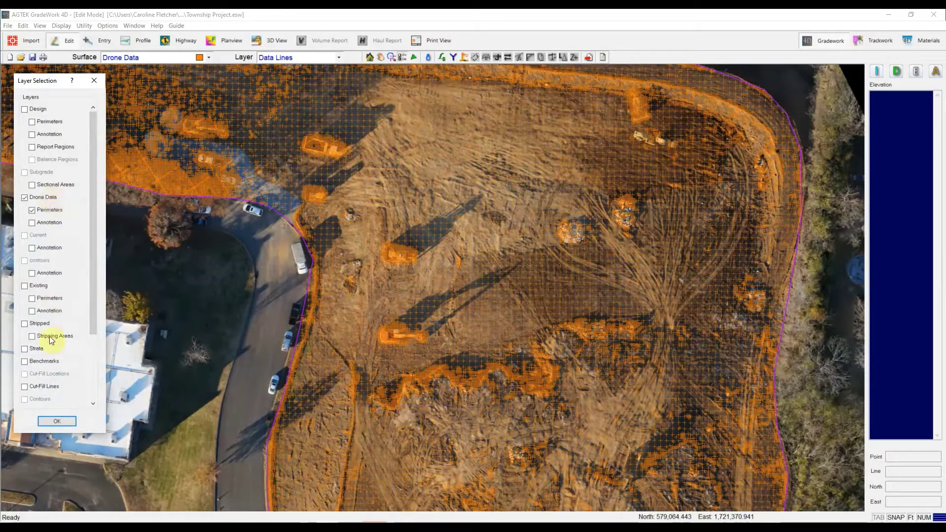
{"action": "left_click", "coordinate": [66, 419]}
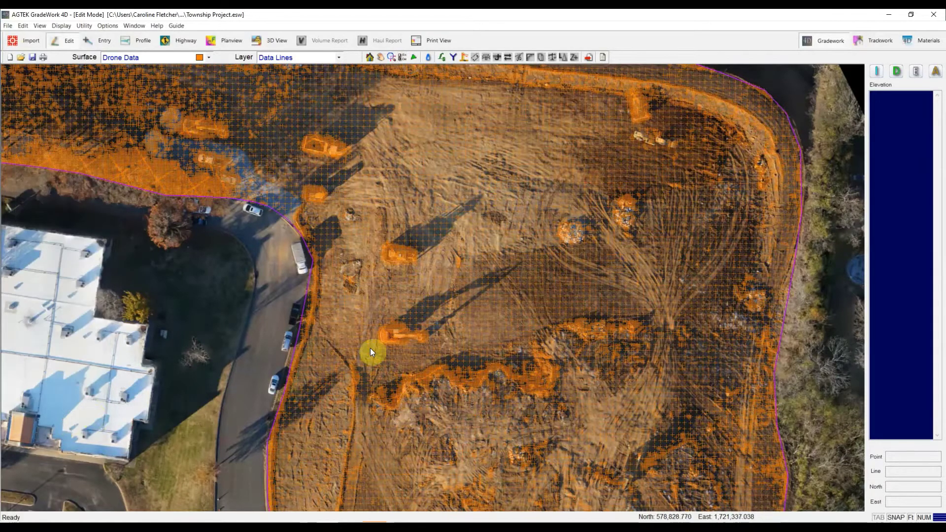
{"action": "middle_click_drag", "start_coordinate": [412, 207], "coordinate": [427, 248]}
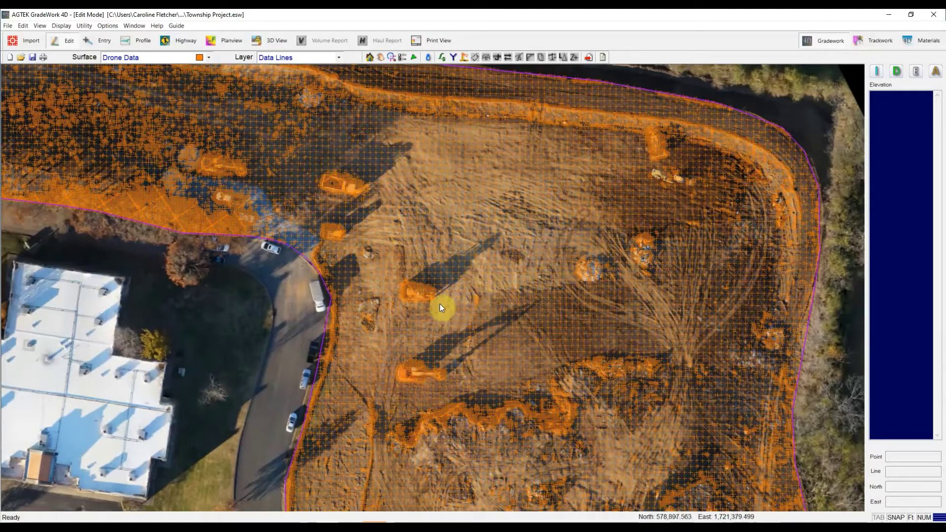
{"action": "scroll", "coordinate": [422, 298], "scroll_direction": "up", "scroll_amount": 2}
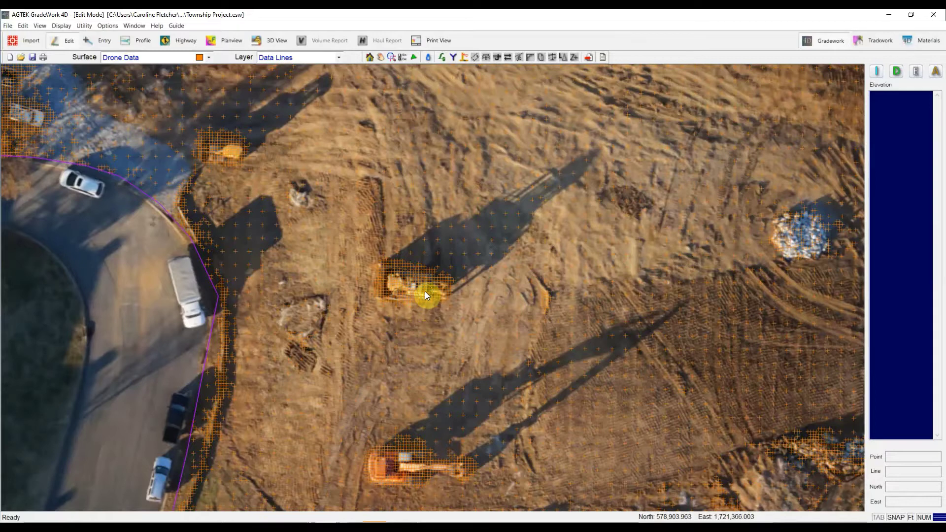
{"action": "scroll", "coordinate": [425, 291], "scroll_direction": "down", "scroll_amount": 2}
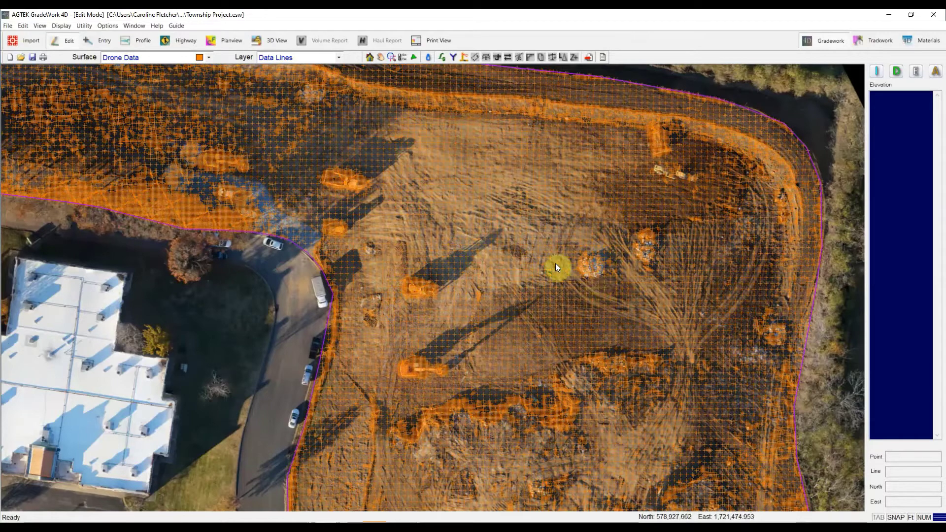
{"action": "left_click", "coordinate": [283, 44]}
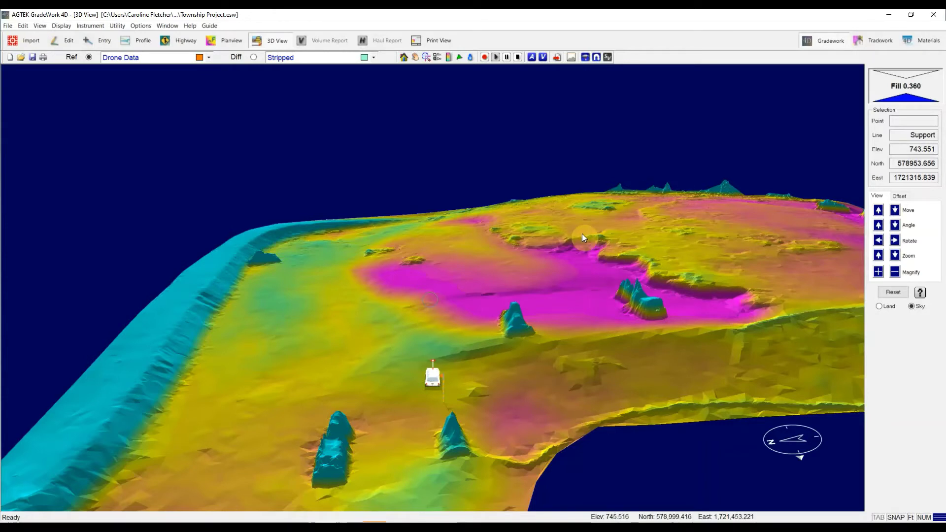
Back in plan editing, delete the Drone Data points around the excavator and over the dozer.
{"action": "left_click", "coordinate": [66, 43]}
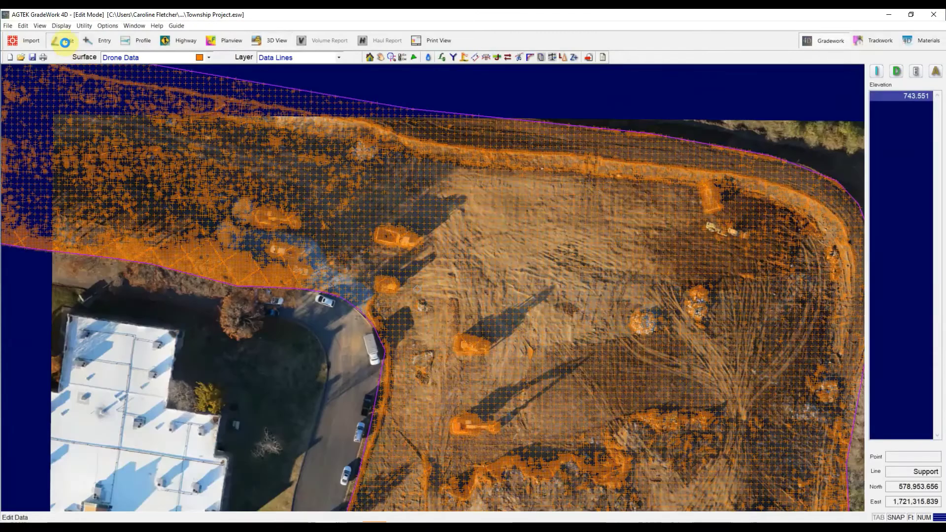
{"action": "scroll", "coordinate": [465, 334], "scroll_direction": "up", "scroll_amount": 4}
{"action": "middle_click_drag", "start_coordinate": [488, 380], "coordinate": [460, 252]}
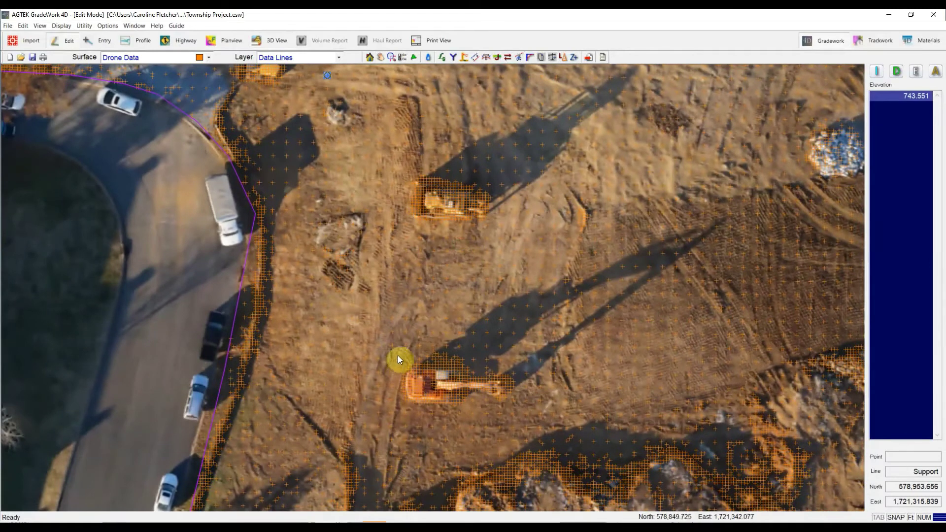
{"action": "left_click_drag", "start_coordinate": [398, 353], "coordinate": [522, 412]}
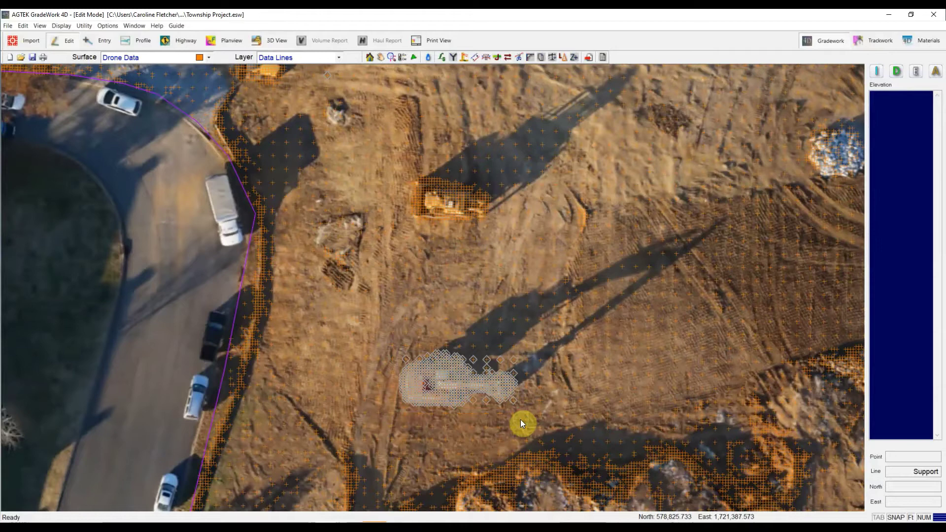
{"action": "key", "text": "Delete"}
{"action": "left_click_drag", "start_coordinate": [419, 173], "coordinate": [500, 230]}
{"action": "key", "text": "Delete"}
Delete the points over the next excavator, the box and the up-left excavator, then view the result in 3D.
{"action": "middle_click_drag", "start_coordinate": [367, 167], "coordinate": [509, 302]}
{"action": "left_click_drag", "start_coordinate": [372, 181], "coordinate": [441, 228]}
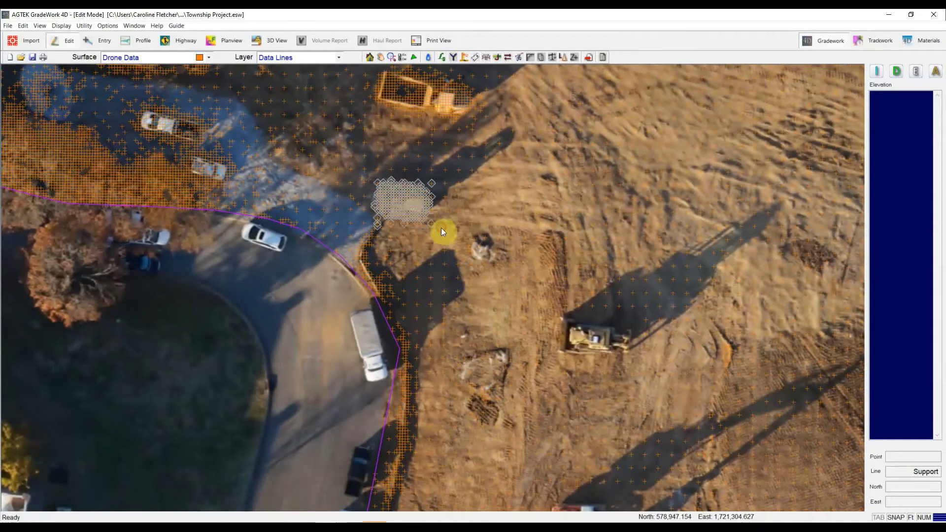
{"action": "key", "text": "Delete"}
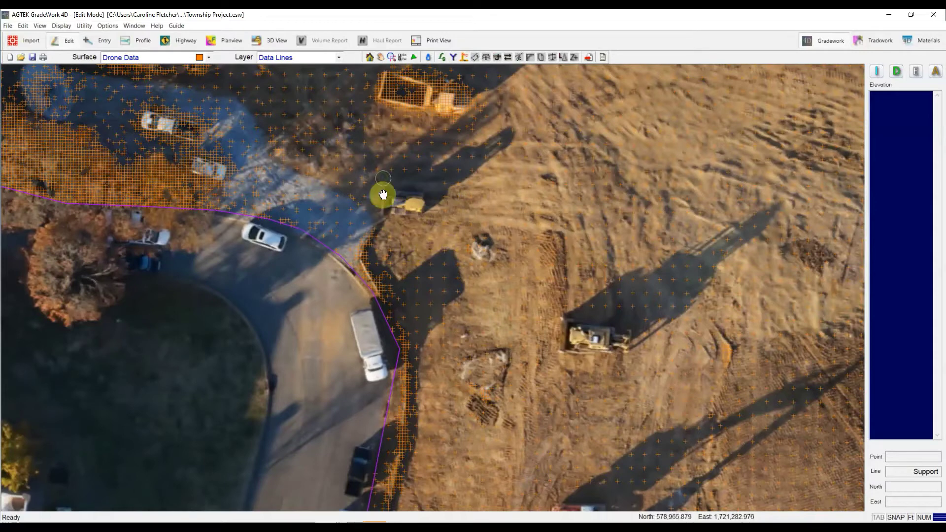
{"action": "scroll", "coordinate": [382, 196], "scroll_direction": "up", "scroll_amount": 2}
{"action": "left_click_drag", "start_coordinate": [340, 157], "coordinate": [457, 219]}
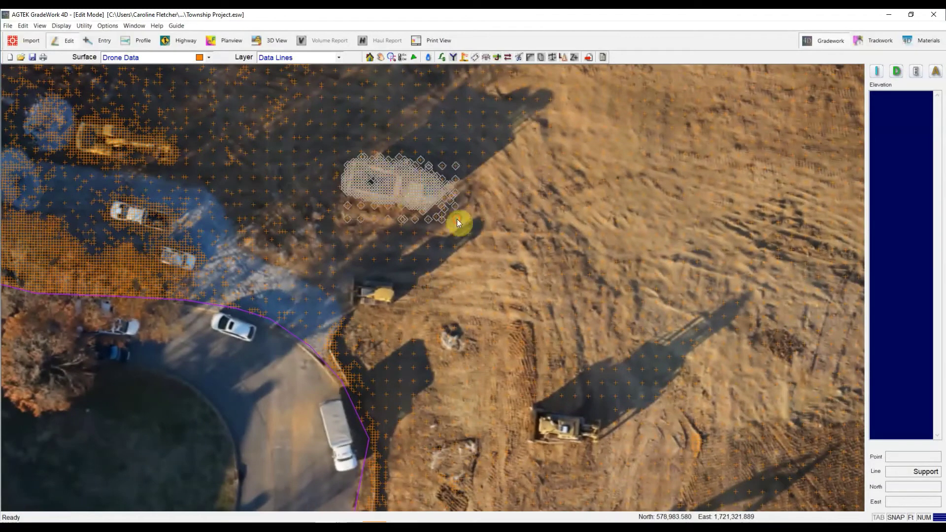
{"action": "key", "text": "Delete"}
{"action": "middle_click_drag", "start_coordinate": [286, 181], "coordinate": [397, 208]}
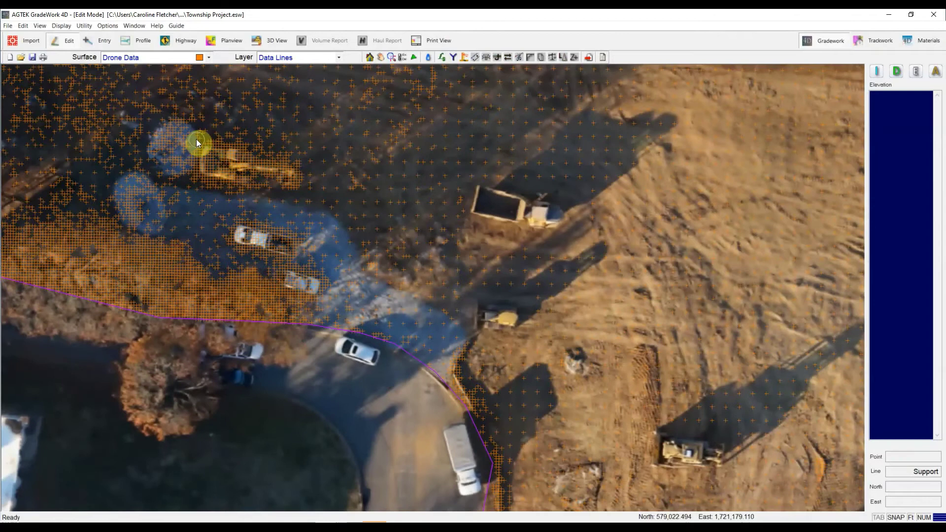
{"action": "left_click_drag", "start_coordinate": [185, 136], "coordinate": [320, 189]}
{"action": "key", "text": "Delete"}
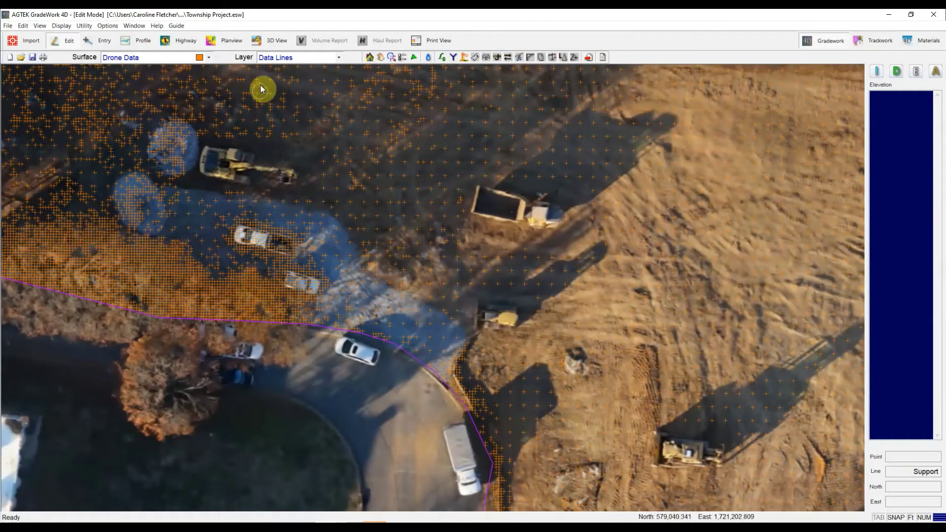
{"action": "left_click", "coordinate": [274, 40]}
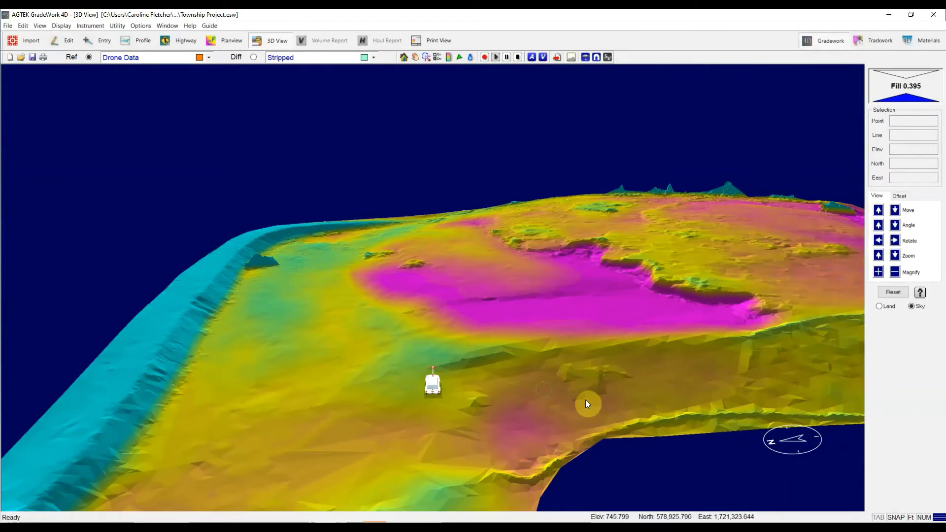
{"action": "left_click_drag", "start_coordinate": [493, 382], "coordinate": [439, 384]}
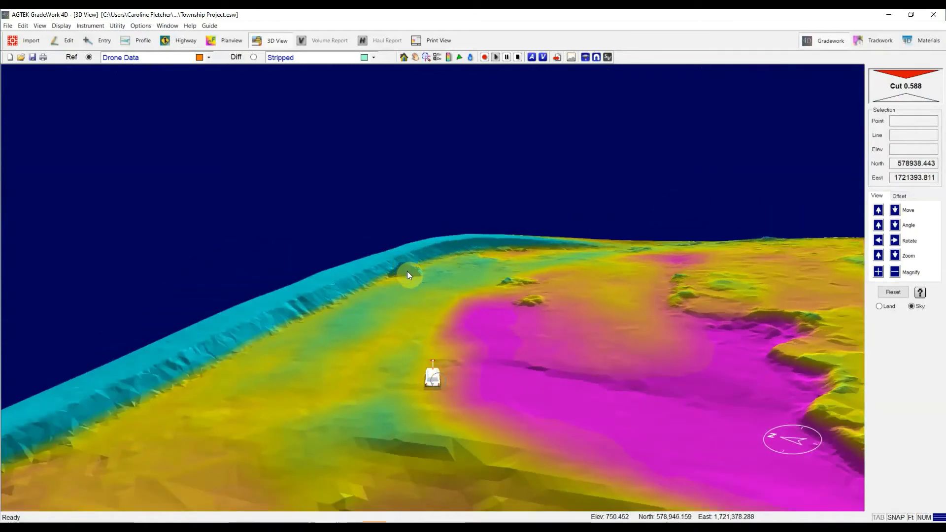
{"action": "left_click", "coordinate": [407, 272]}
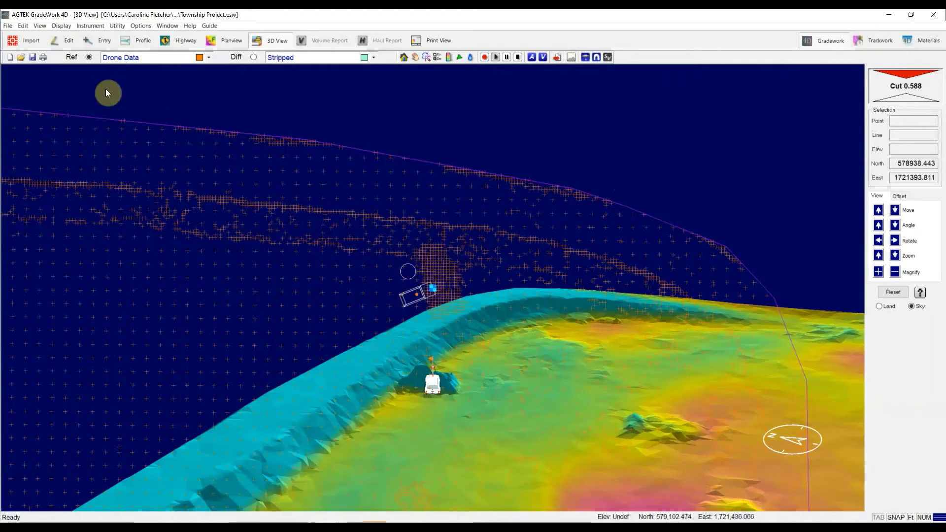
Return to plan editing and delete the points over the machine by the north edge.
{"action": "left_click", "coordinate": [69, 41]}
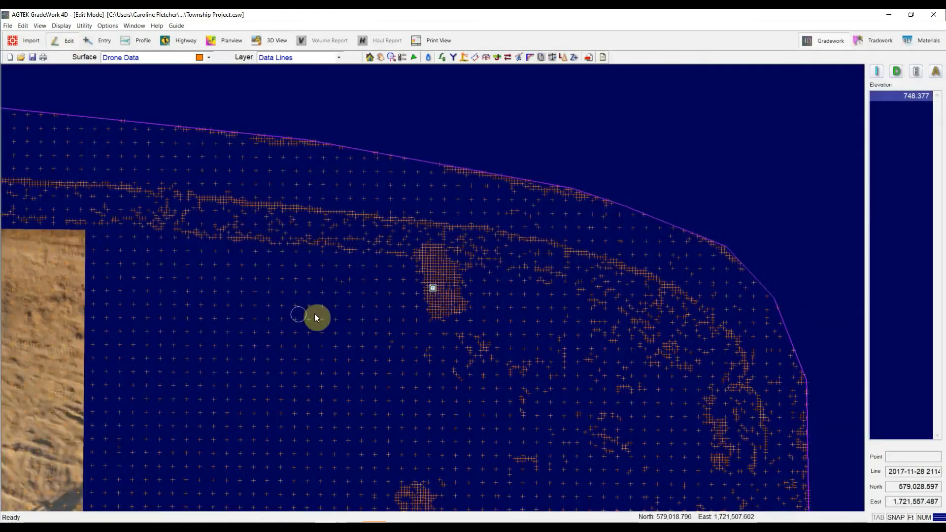
{"action": "scroll", "coordinate": [460, 264], "scroll_direction": "up", "scroll_amount": 5}
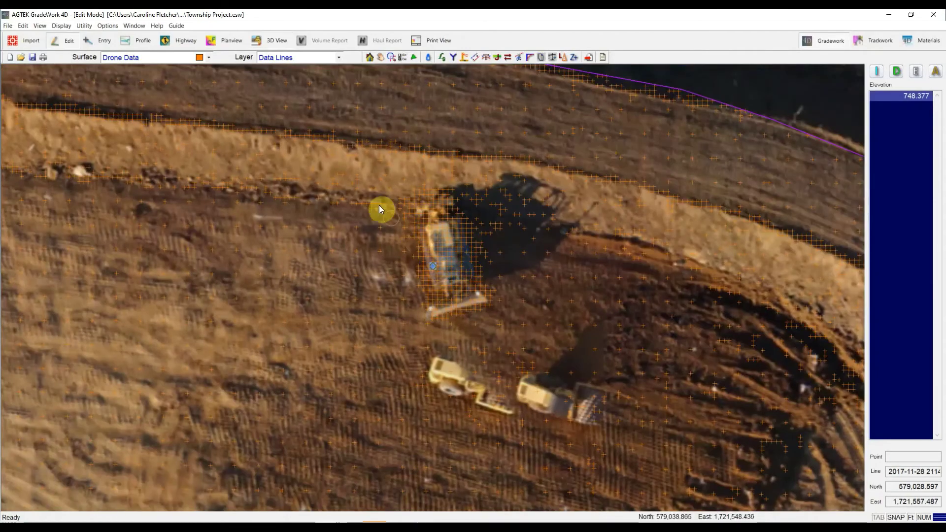
{"action": "left_click_drag", "start_coordinate": [378, 179], "coordinate": [509, 320]}
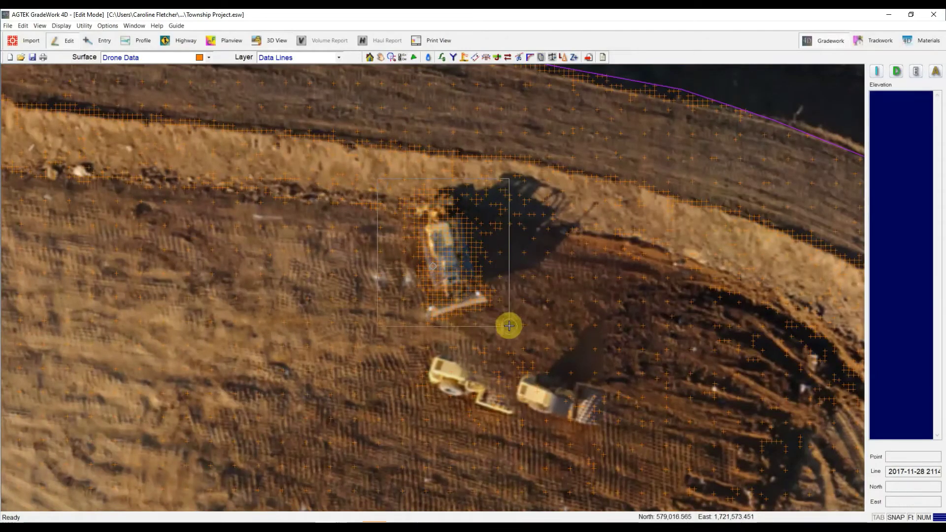
{"action": "key", "text": "Delete"}
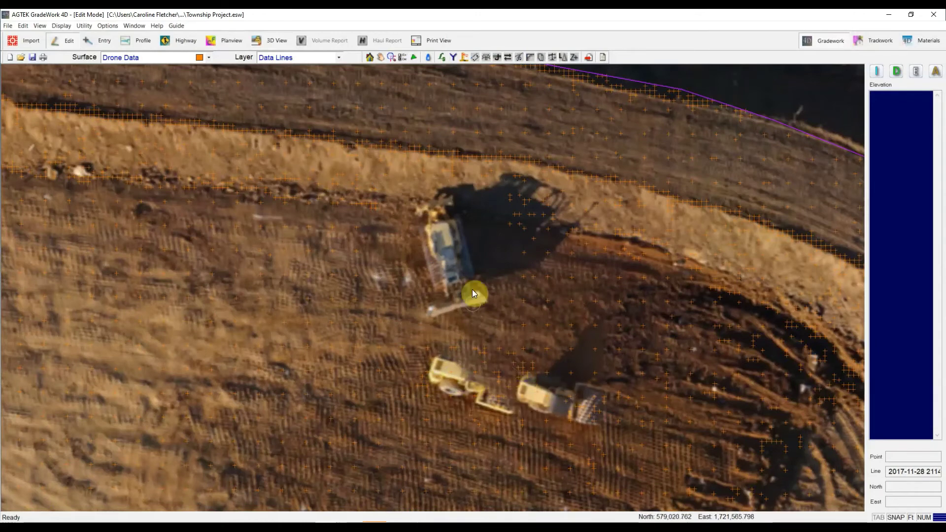
Remove the Drone Data points covering the rock piles, including the left and upper piles.
{"action": "scroll", "coordinate": [470, 268], "scroll_direction": "down", "scroll_amount": 3}
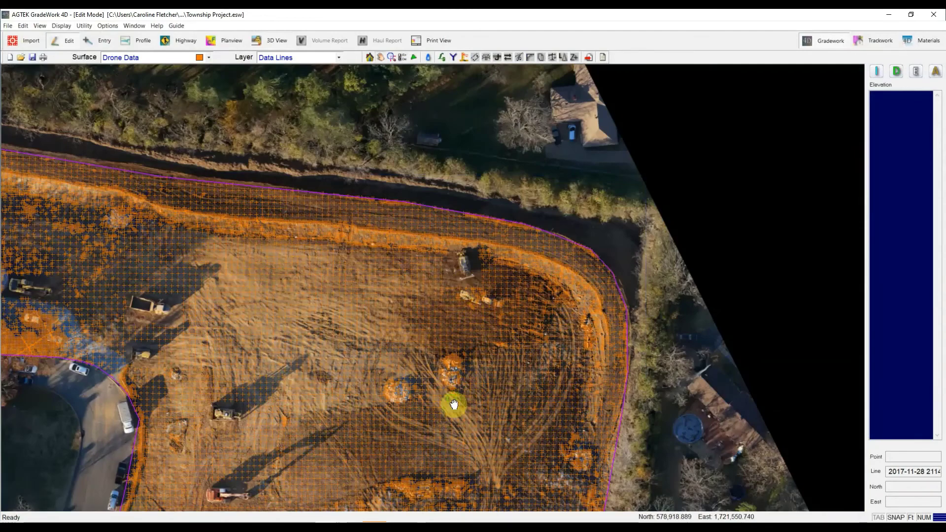
{"action": "middle_click_drag", "start_coordinate": [454, 404], "coordinate": [476, 300]}
{"action": "scroll", "coordinate": [584, 348], "scroll_direction": "up", "scroll_amount": 3}
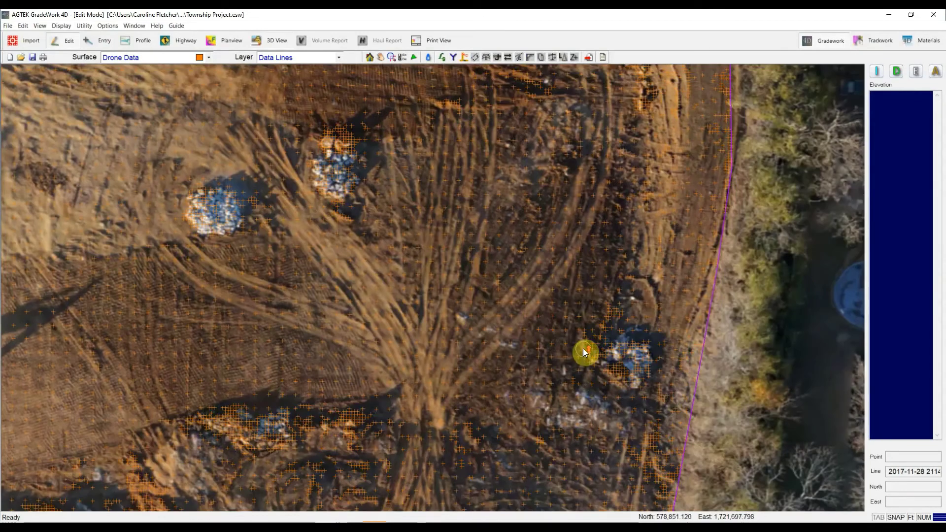
{"action": "left_click_drag", "start_coordinate": [297, 146], "coordinate": [374, 214]}
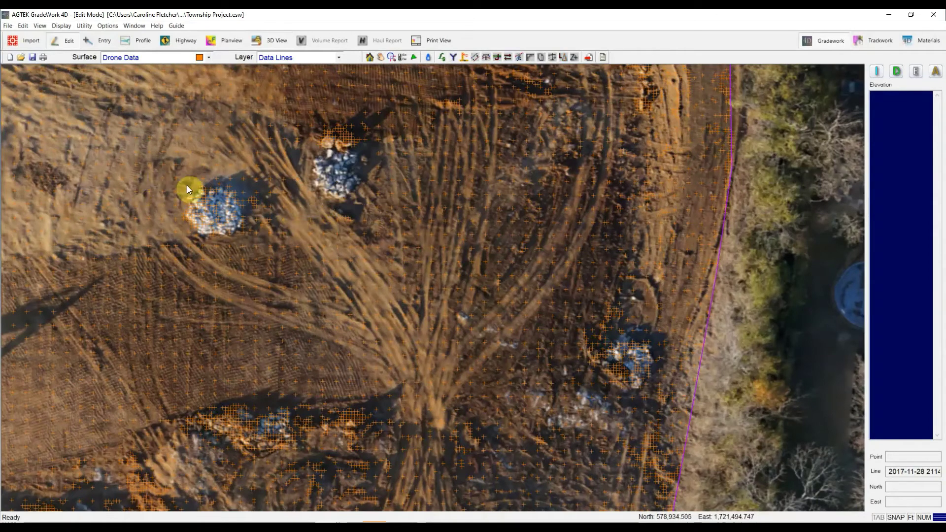
{"action": "left_click_drag", "start_coordinate": [188, 189], "coordinate": [257, 237]}
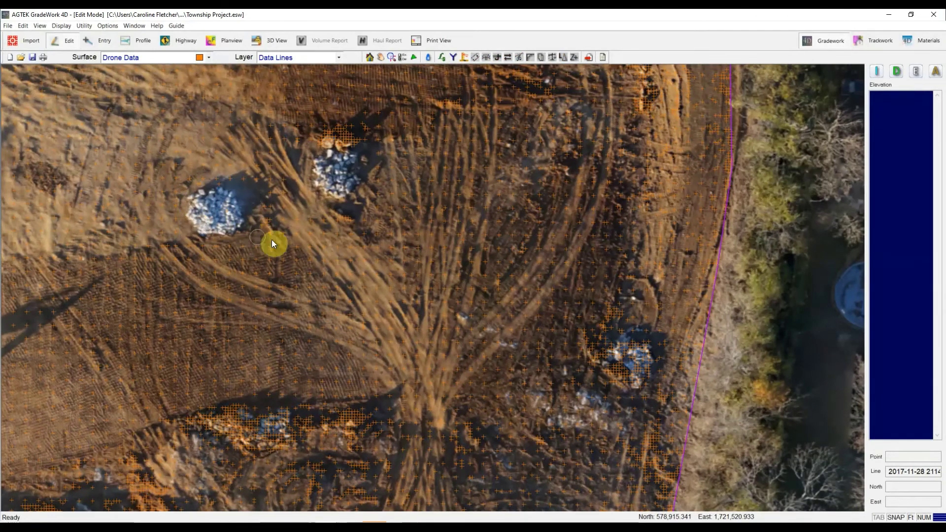
{"action": "left_click_drag", "start_coordinate": [311, 125], "coordinate": [363, 157]}
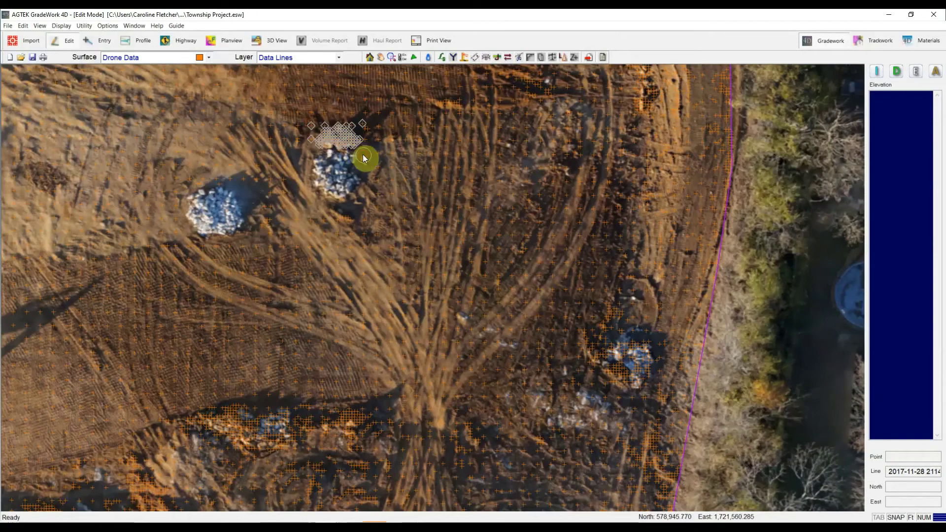
Show the rebuilt Drone Data surface in 3D View and redraw it without the point grid.
{"action": "left_click", "coordinate": [277, 41]}
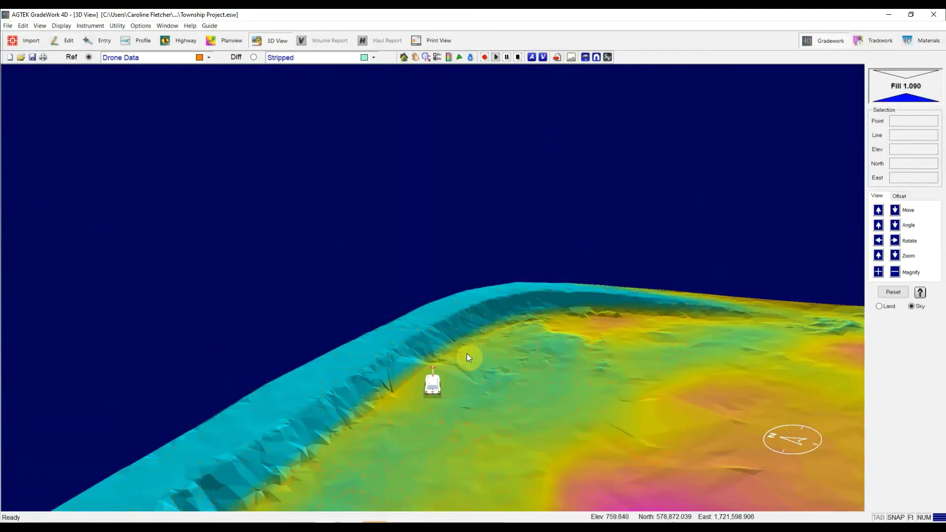
{"action": "left_click", "coordinate": [468, 357]}
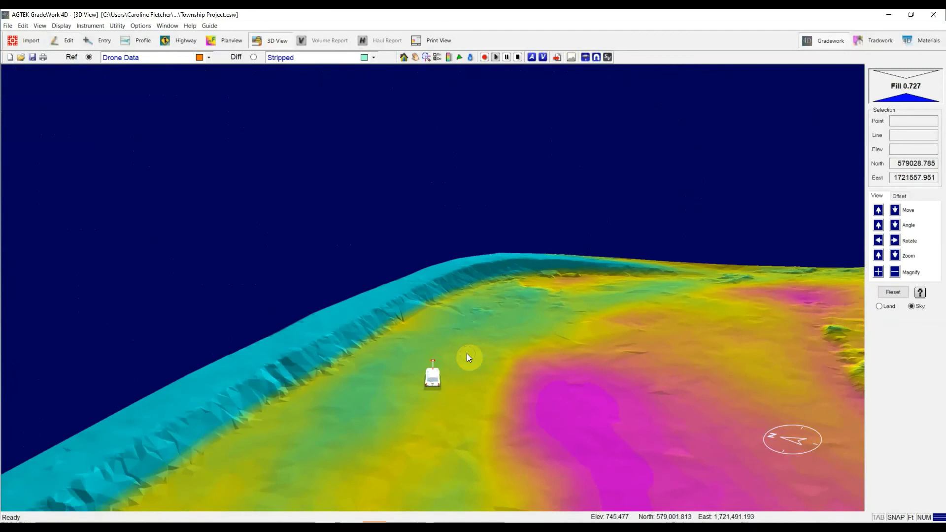